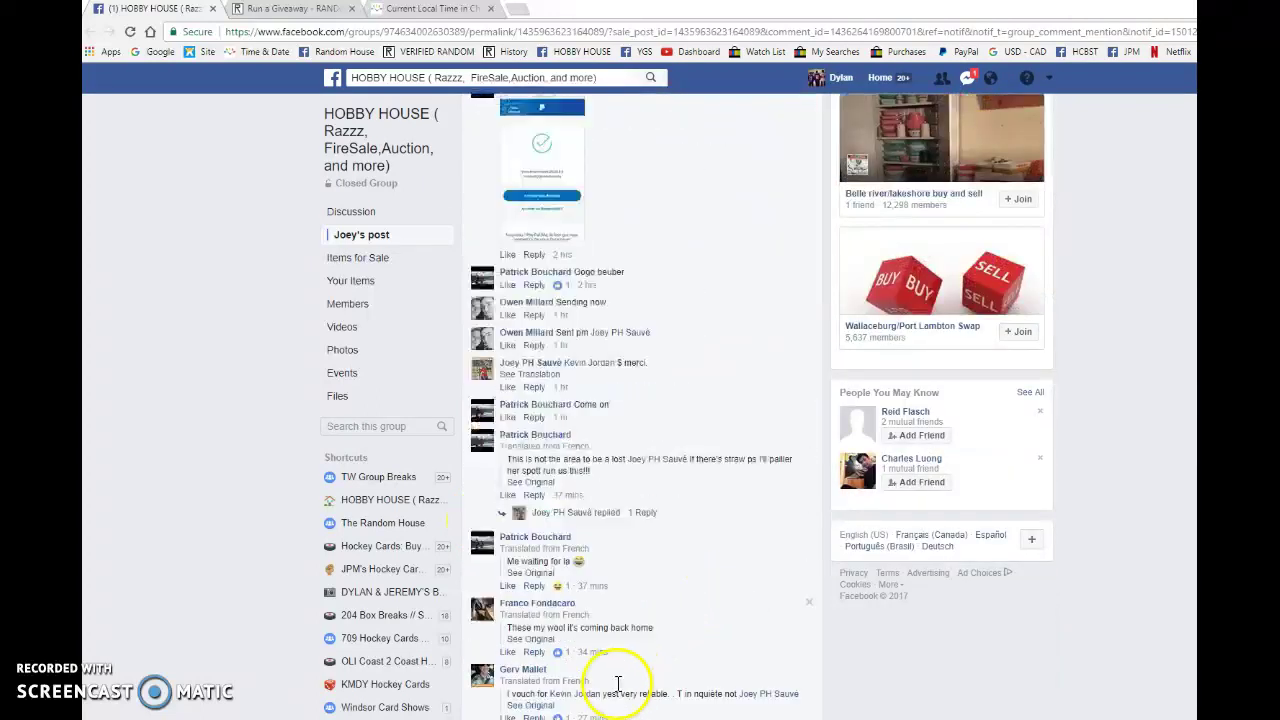
{"action": "scroll", "coordinate": [618, 684], "scroll_direction": "down", "scroll_amount": 3}
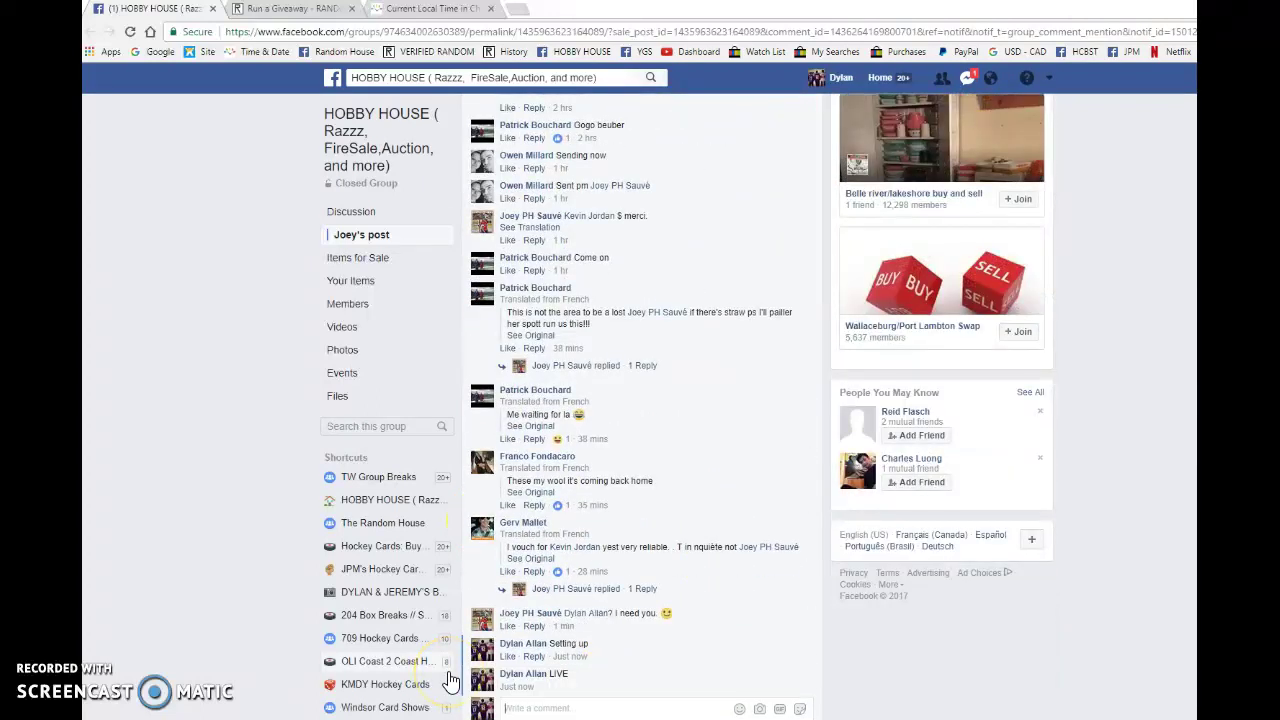
Step: Paste the ten entries into the RANDOM.ORG giveaway and begin it
{"action": "key", "text": "ctrl+Tab"}
{"action": "left_click", "coordinate": [723, 474]}
{"action": "key", "text": "ctrl+v"}
{"action": "left_click", "coordinate": [470, 582]}
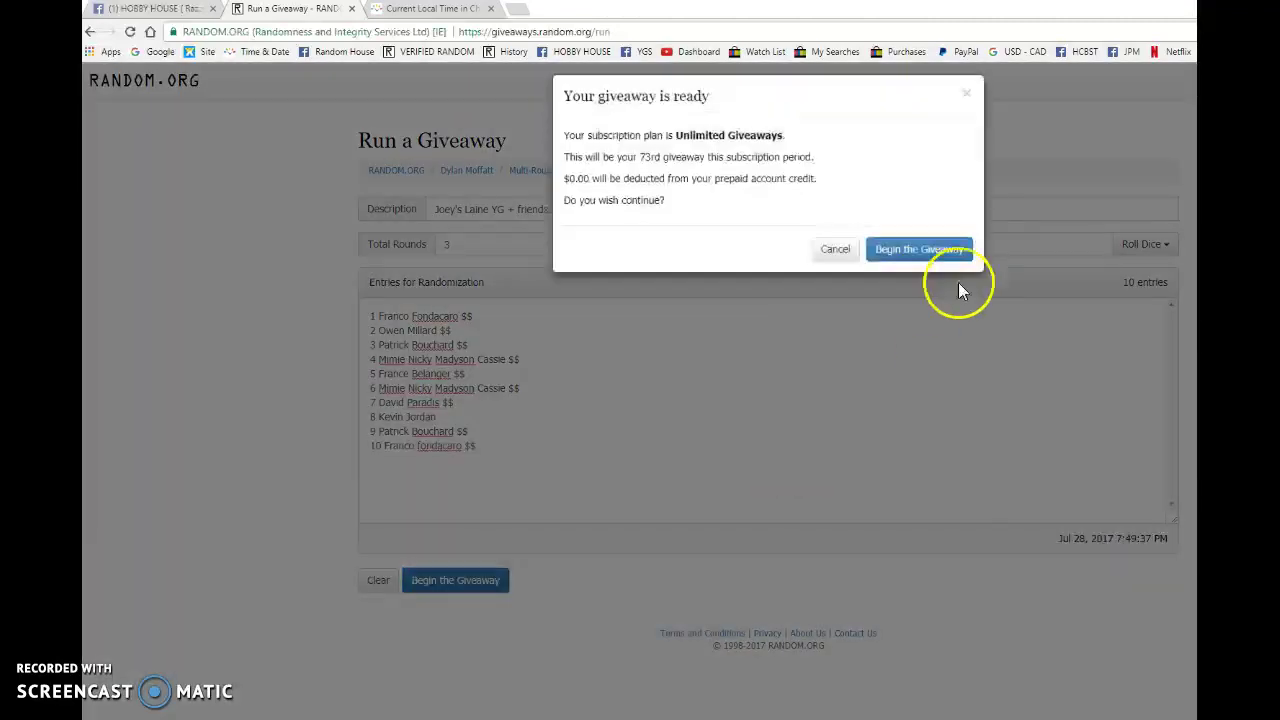
Step: Run the second giveaway round and copy its timestamp and '1 rounds left' lines
{"action": "left_click", "coordinate": [935, 262]}
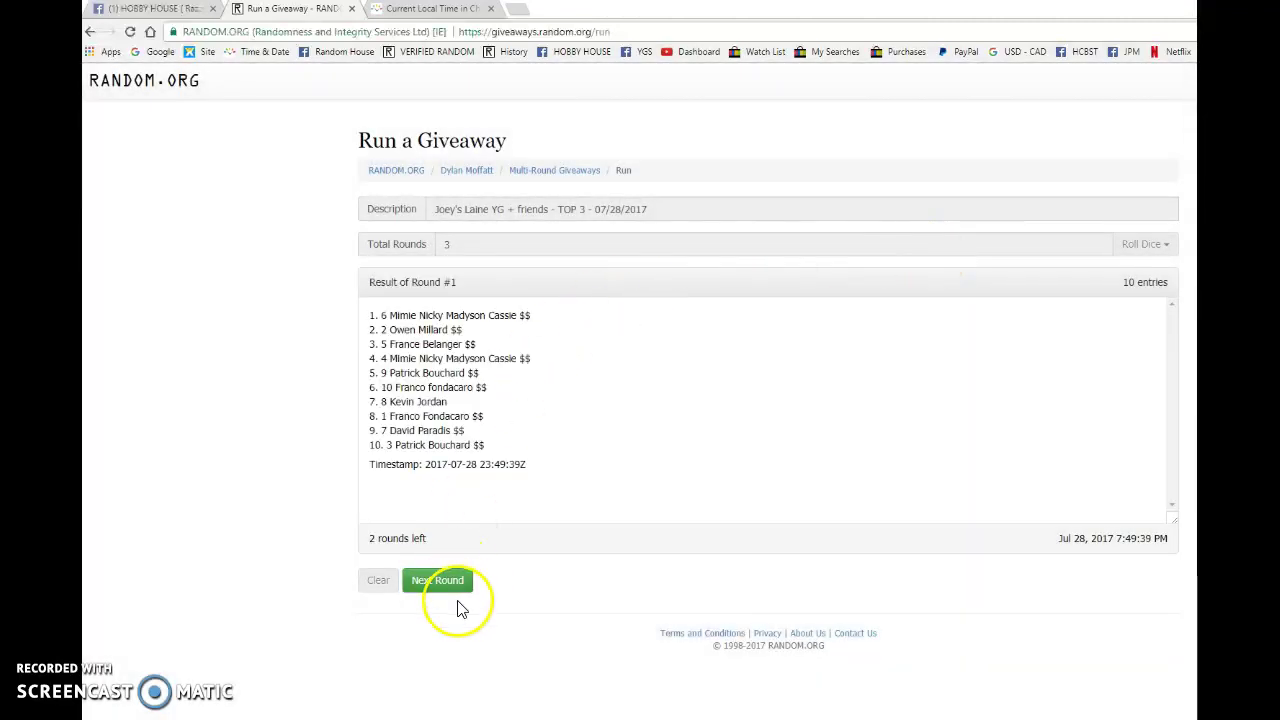
{"action": "left_click", "coordinate": [440, 580]}
{"action": "left_click_drag", "start_coordinate": [370, 464], "coordinate": [530, 464]}
{"action": "key", "text": "ctrl+c"}
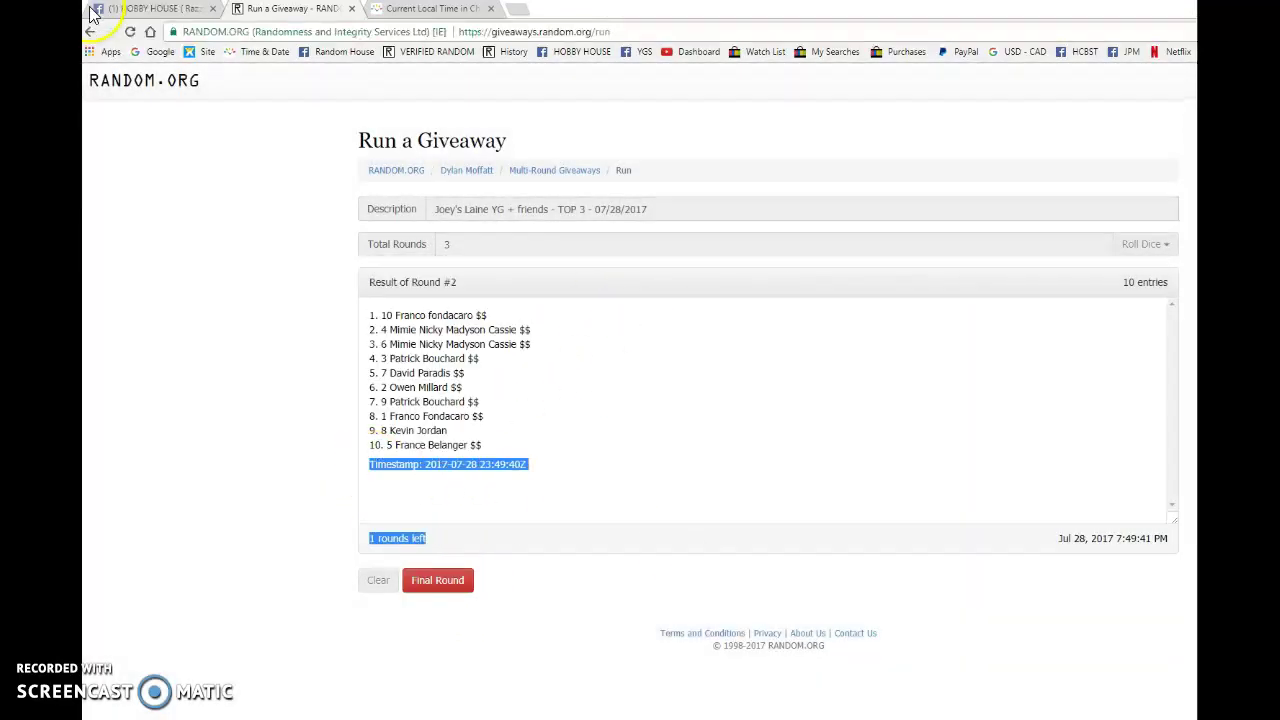
Step: Post the round 2 details as a Facebook group comment and check the local time
{"action": "left_click", "coordinate": [145, 8]}
{"action": "scroll", "coordinate": [650, 500], "scroll_direction": "down", "scroll_amount": 3}
{"action": "key", "text": "Return"}
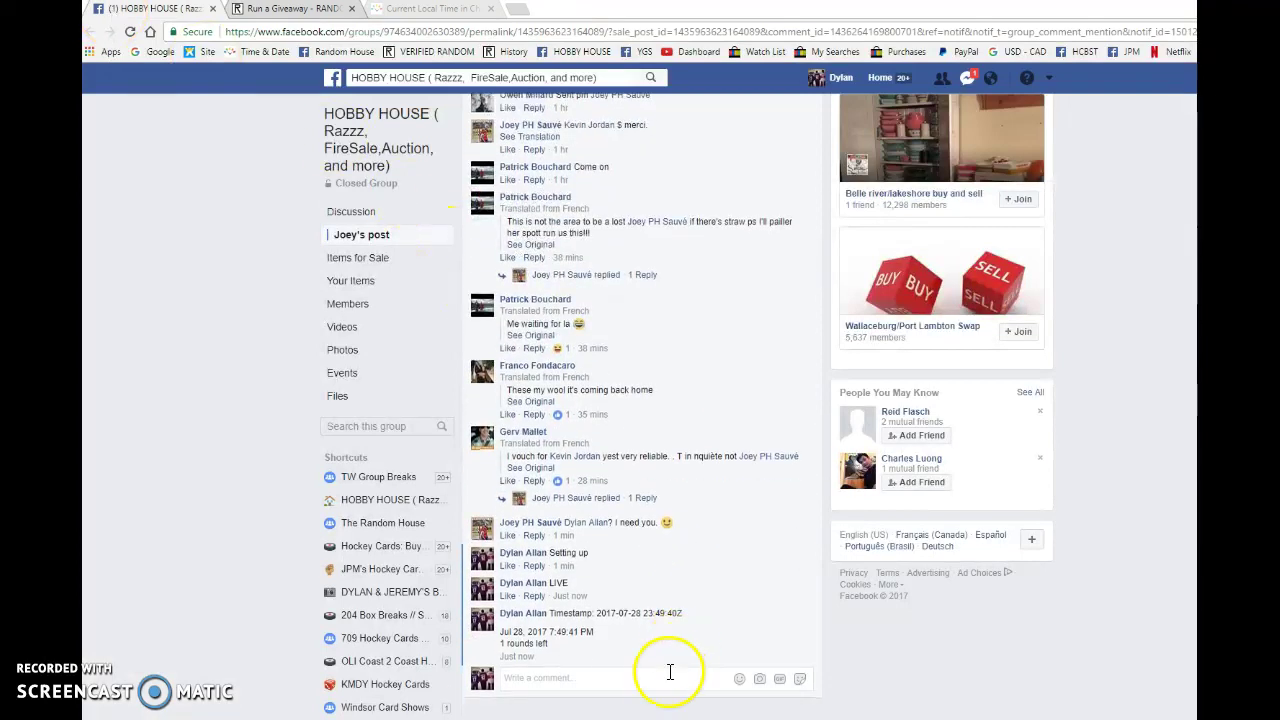
{"action": "left_click", "coordinate": [430, 8]}
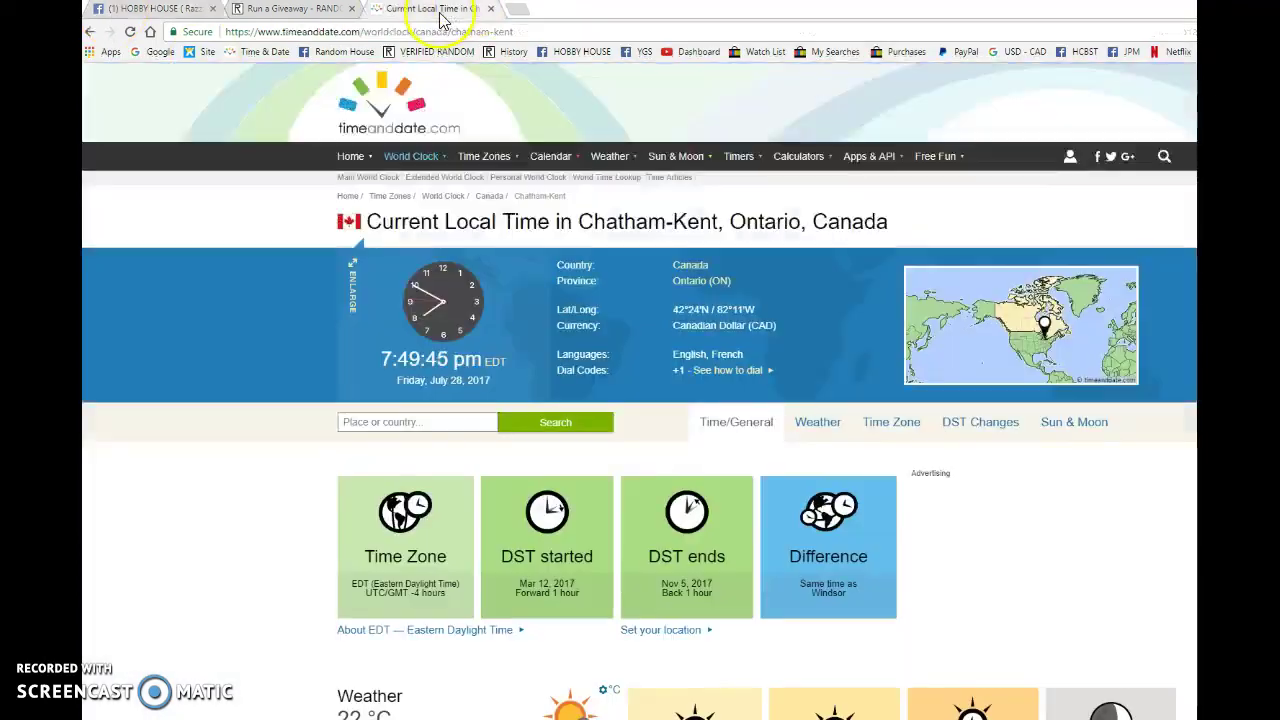
{"action": "left_click", "coordinate": [290, 8]}
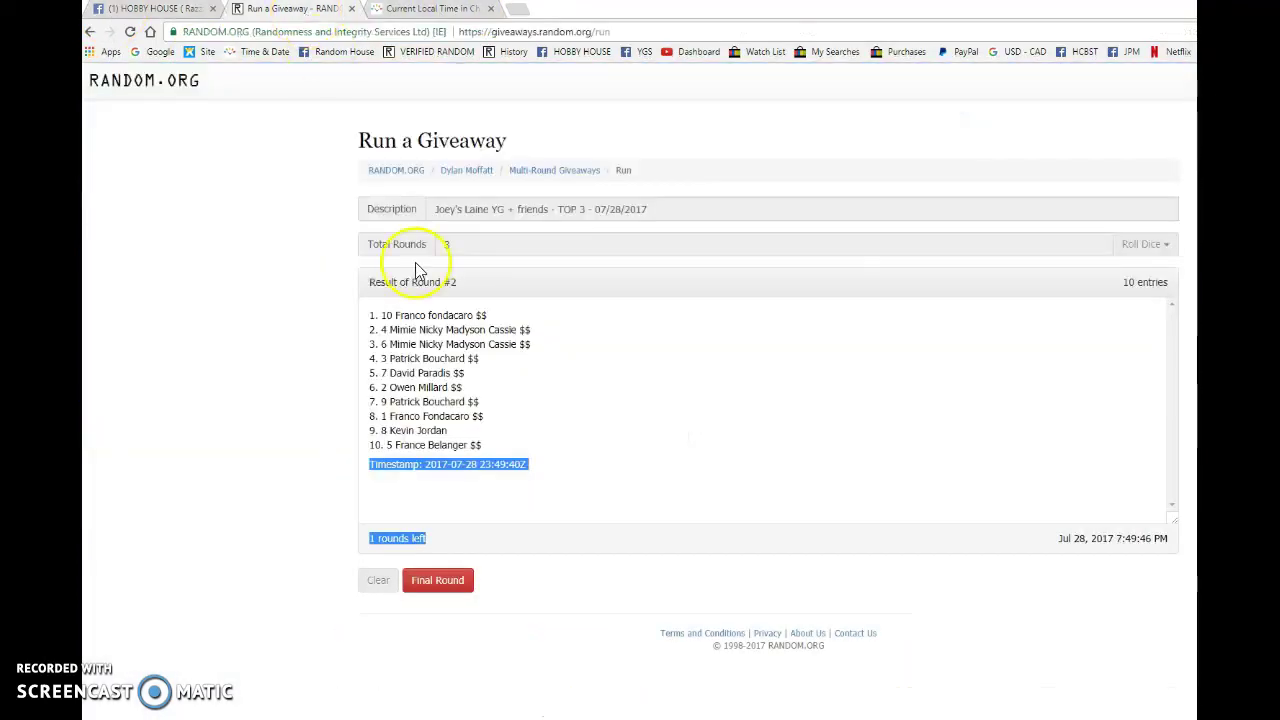
Step: Run the final round and select the top three winners, timestamp and verification code
{"action": "left_click", "coordinate": [437, 580]}
{"action": "mouse_move", "coordinate": [540, 486]}
{"action": "left_mouse_down"}
{"action": "mouse_move", "coordinate": [376, 314]}
{"action": "mouse_move", "coordinate": [628, 310]}
{"action": "mouse_move", "coordinate": [638, 323]}
{"action": "left_mouse_up"}
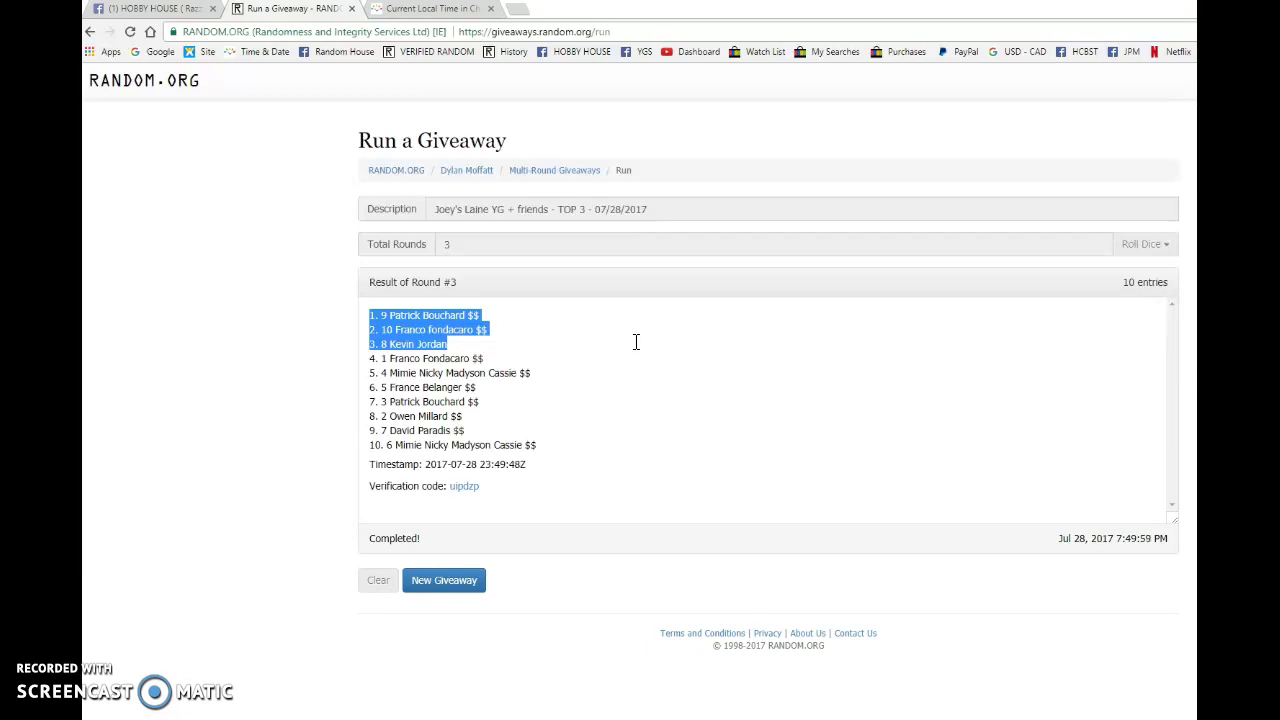
{"action": "left_click_drag", "start_coordinate": [355, 460], "coordinate": [372, 500]}
Step: Start a new Facebook group comment for the final-round results
{"action": "left_click", "coordinate": [175, 14]}
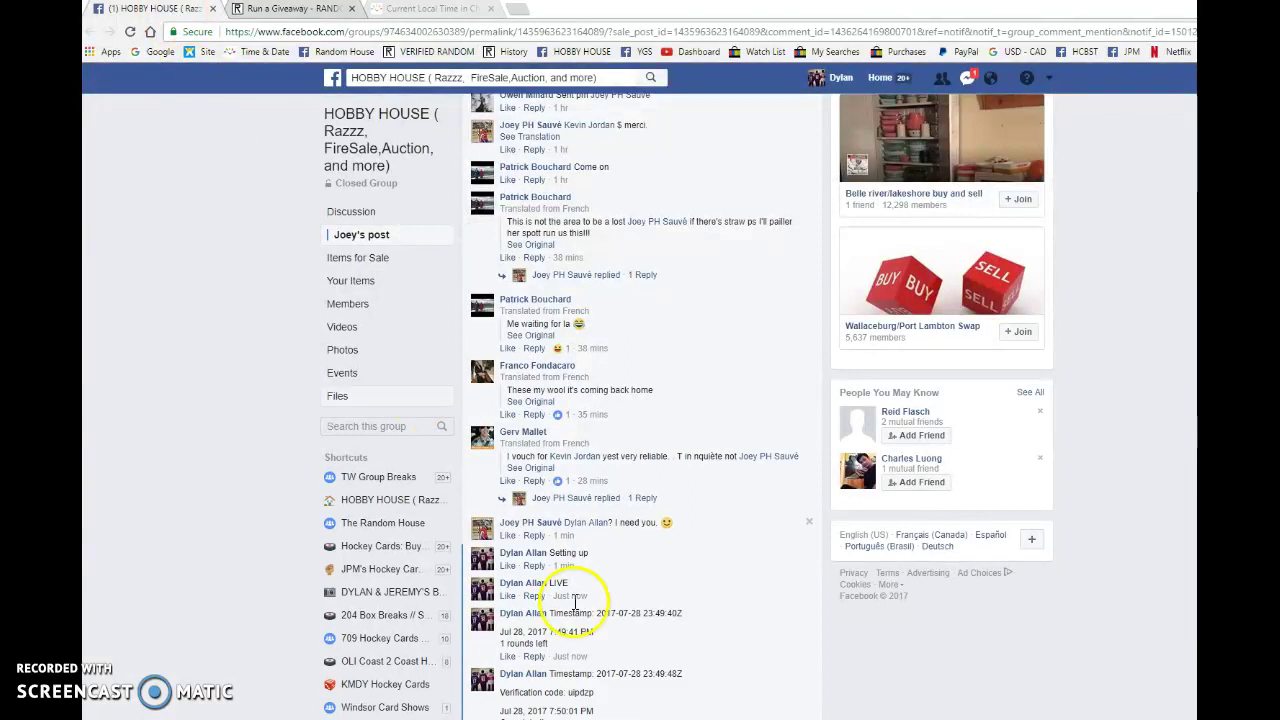
{"action": "left_click", "coordinate": [583, 678]}
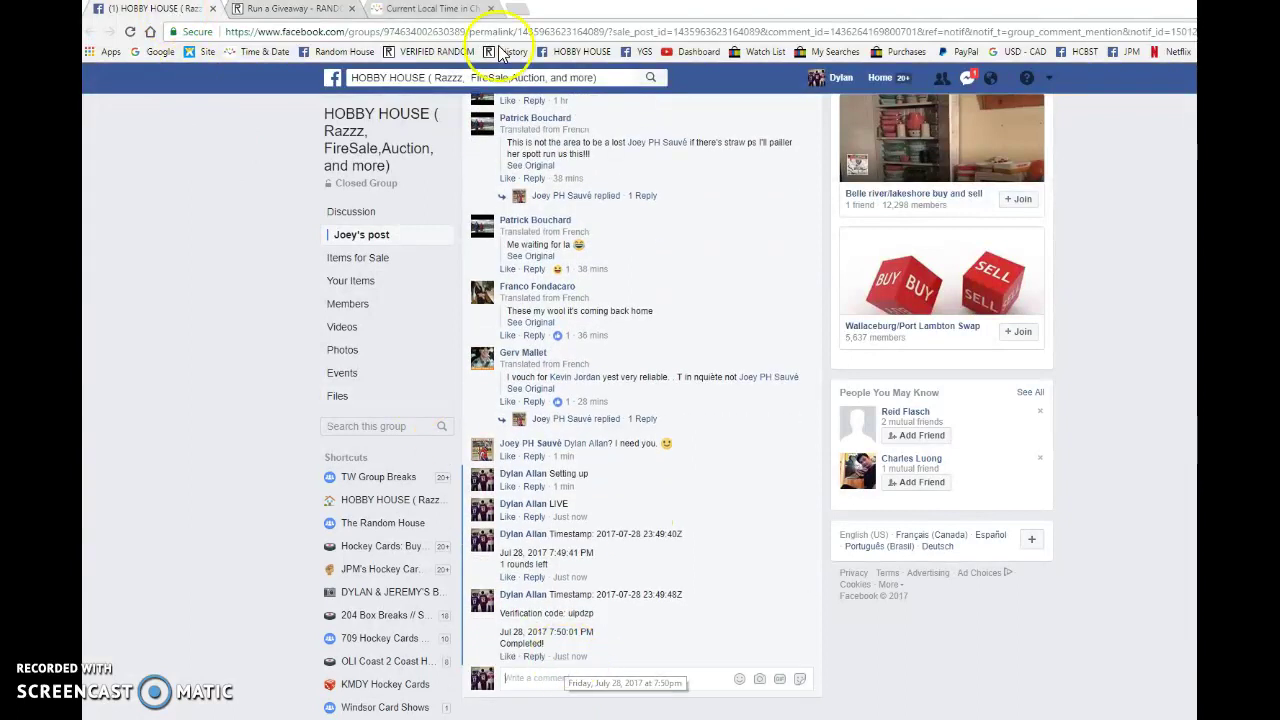
{"action": "left_click", "coordinate": [435, 8]}
{"action": "left_click", "coordinate": [290, 8]}
{"action": "left_click", "coordinate": [163, 10]}
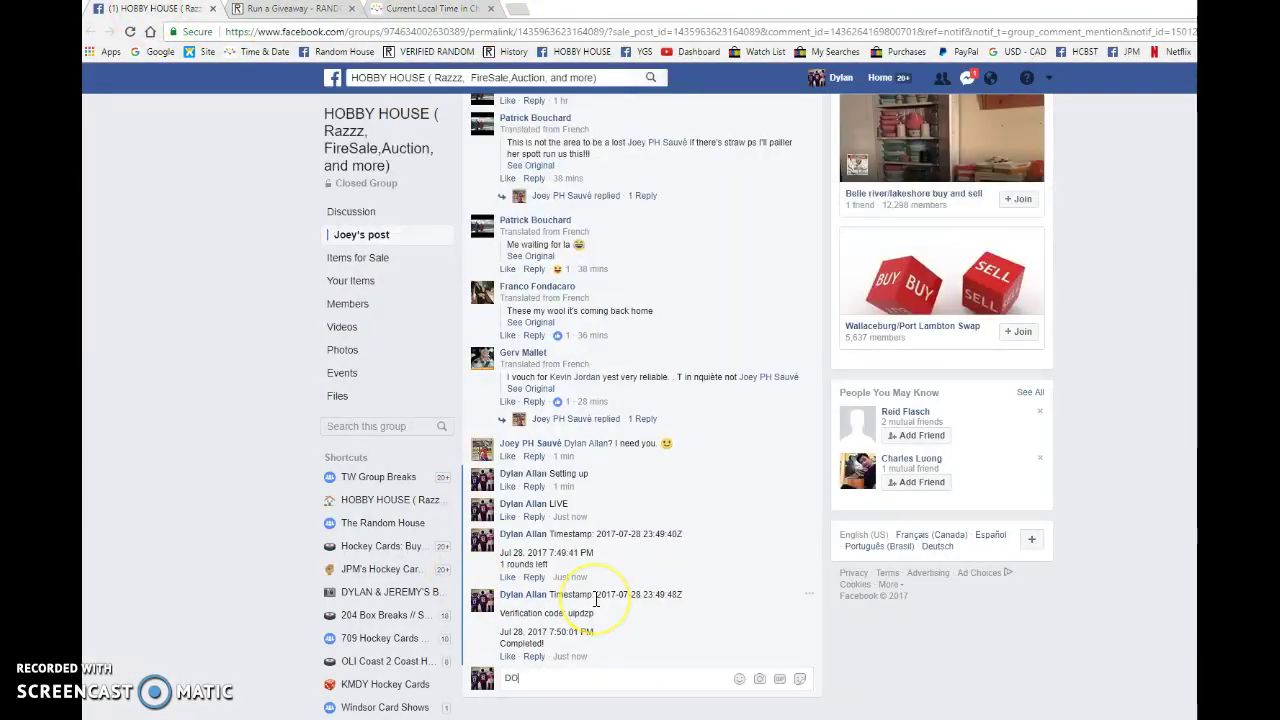